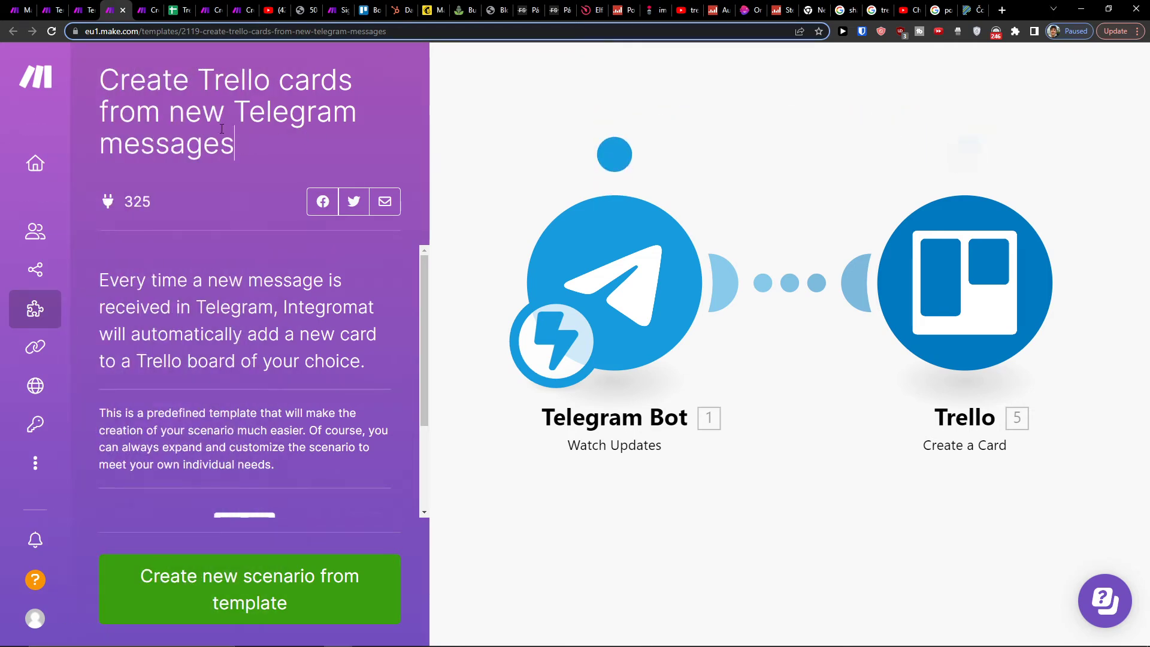
# Step: Select the title 'Create Trello cards from new Telegram messages' and copy it via the context menu
pyautogui.moveTo(236, 144); pyautogui.dragTo(81, 86)
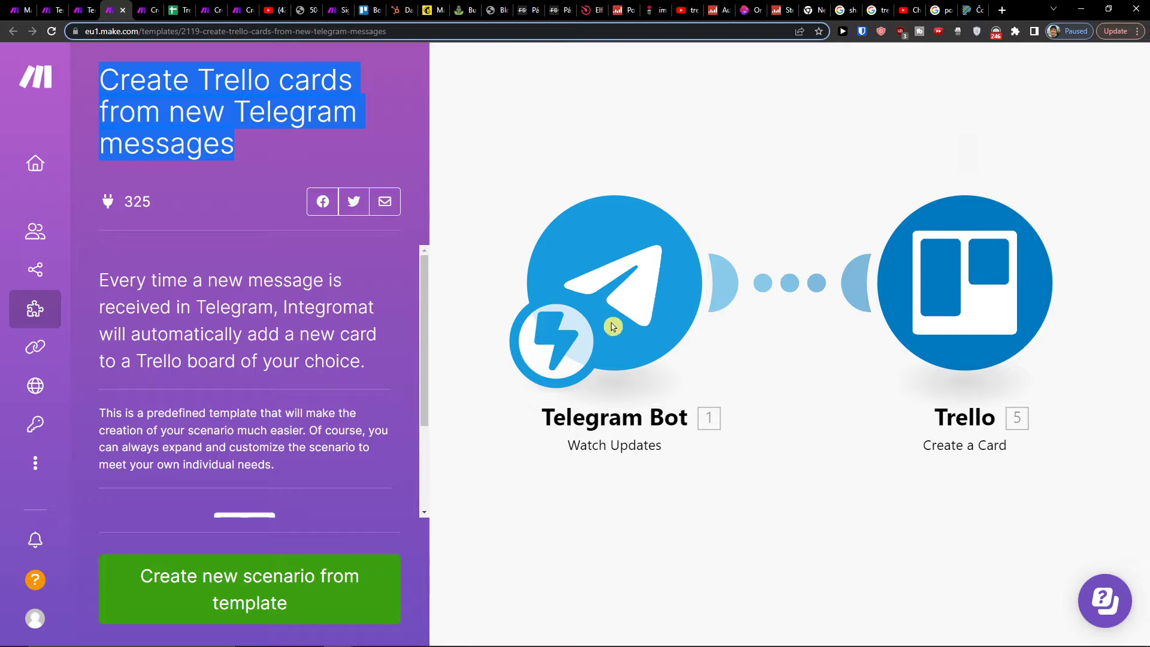
pyautogui.press('Menu')
pyautogui.click(183, 333)
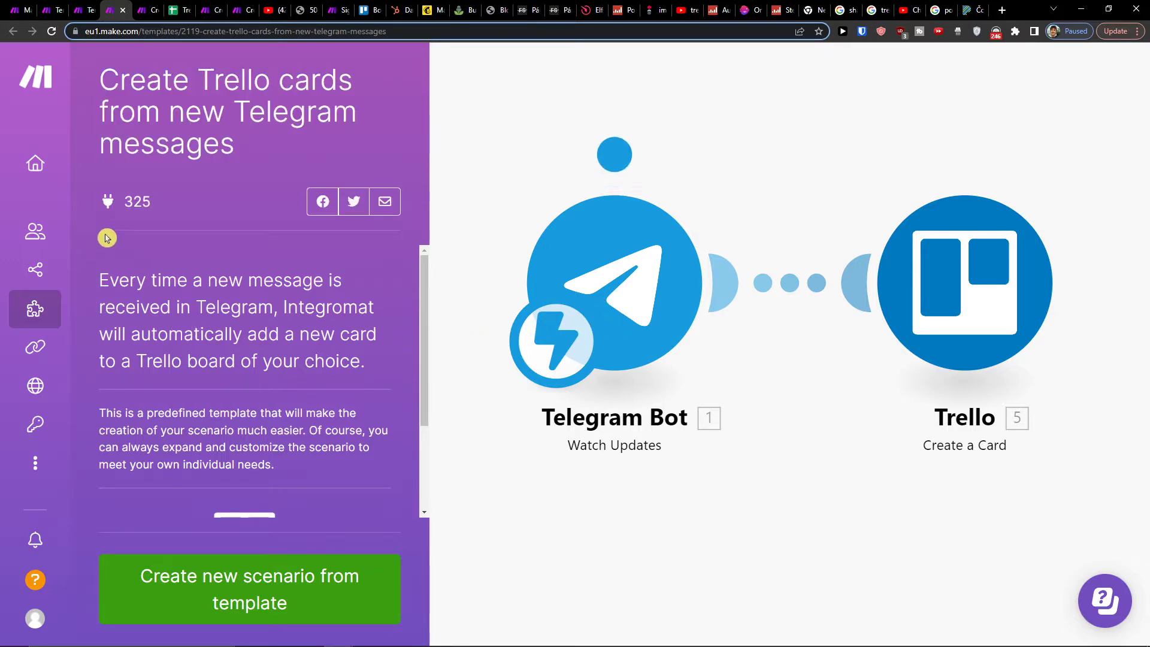
pyautogui.moveTo(256, 152); pyautogui.dragTo(97, 92)
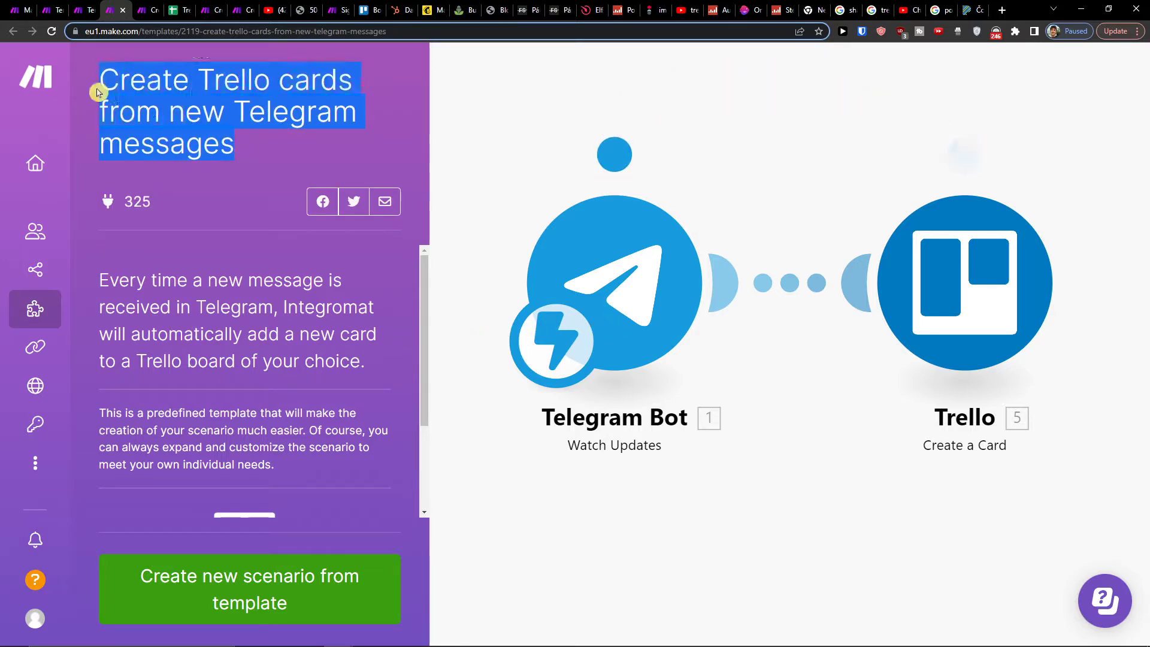
pyautogui.rightClick(153, 114)
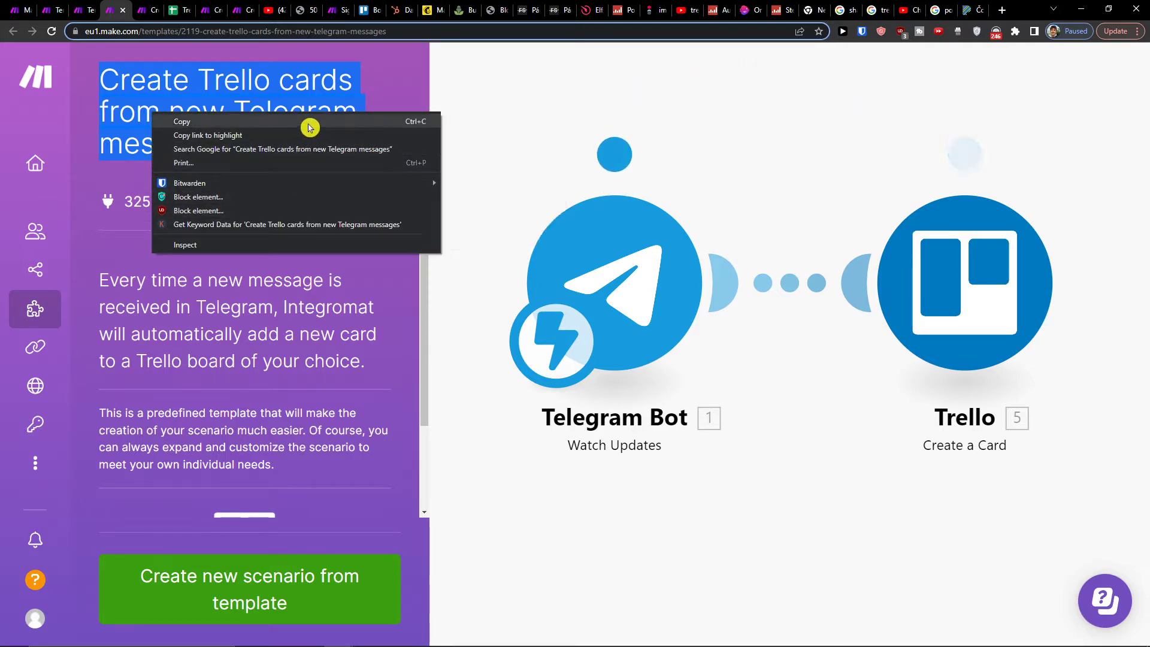
pyautogui.click(309, 123)
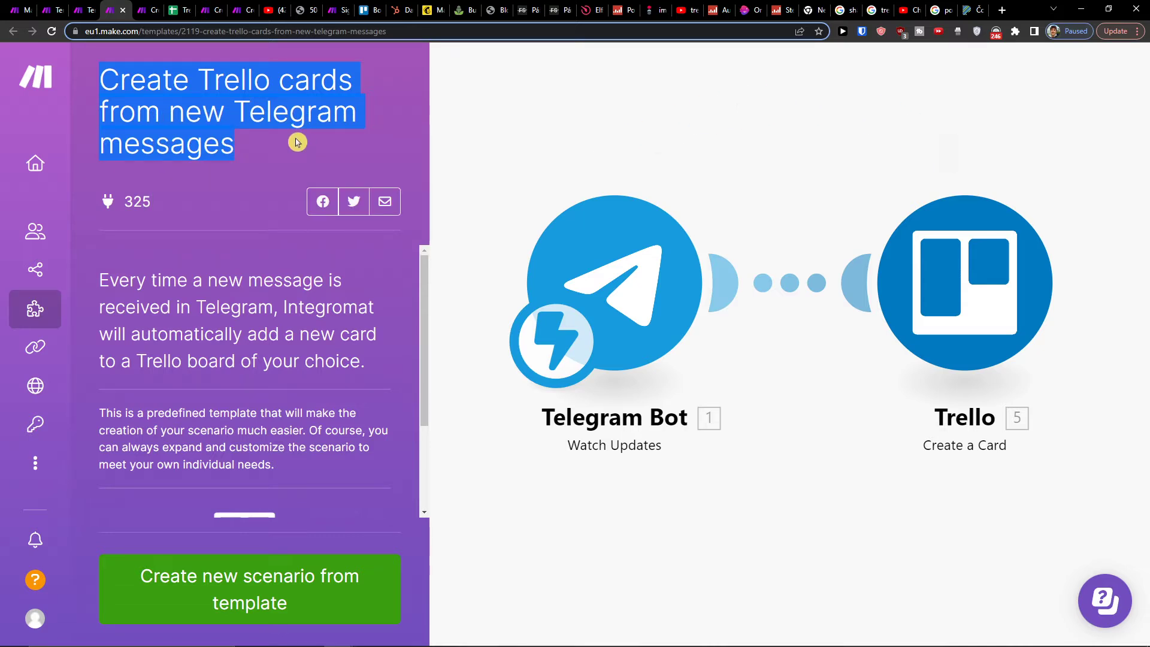
# Step: Visit Make's sign-up page from the YouTube description link, then go back to the Monday templates
pyautogui.click(271, 10)
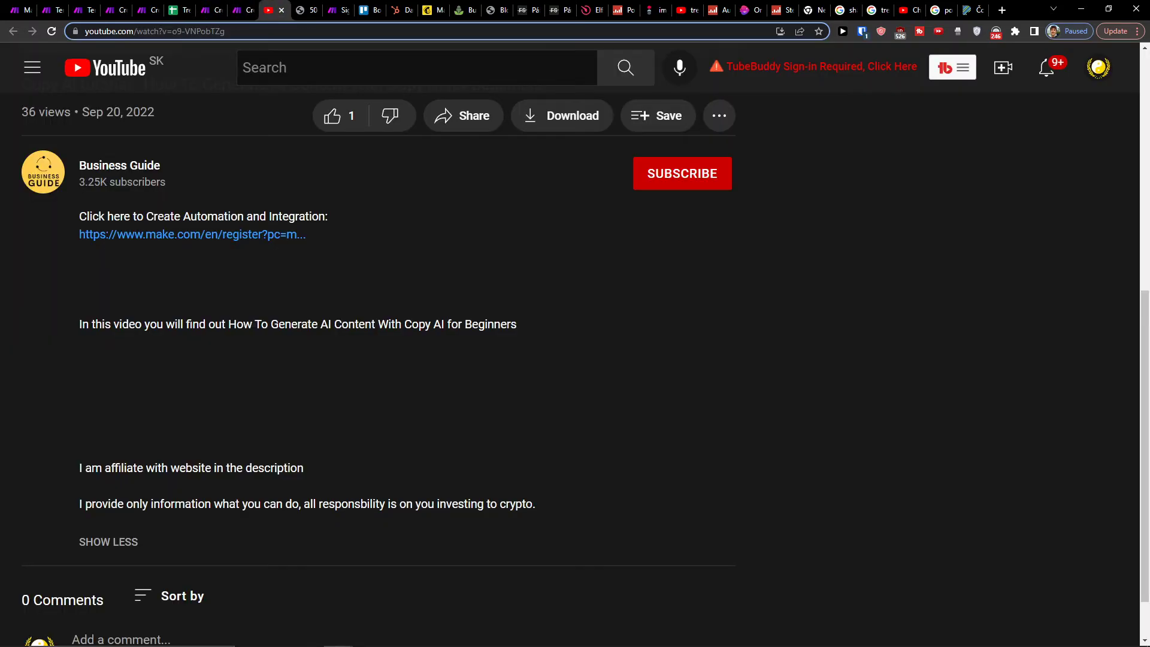
pyautogui.click(180, 236)
pyautogui.click(330, 9)
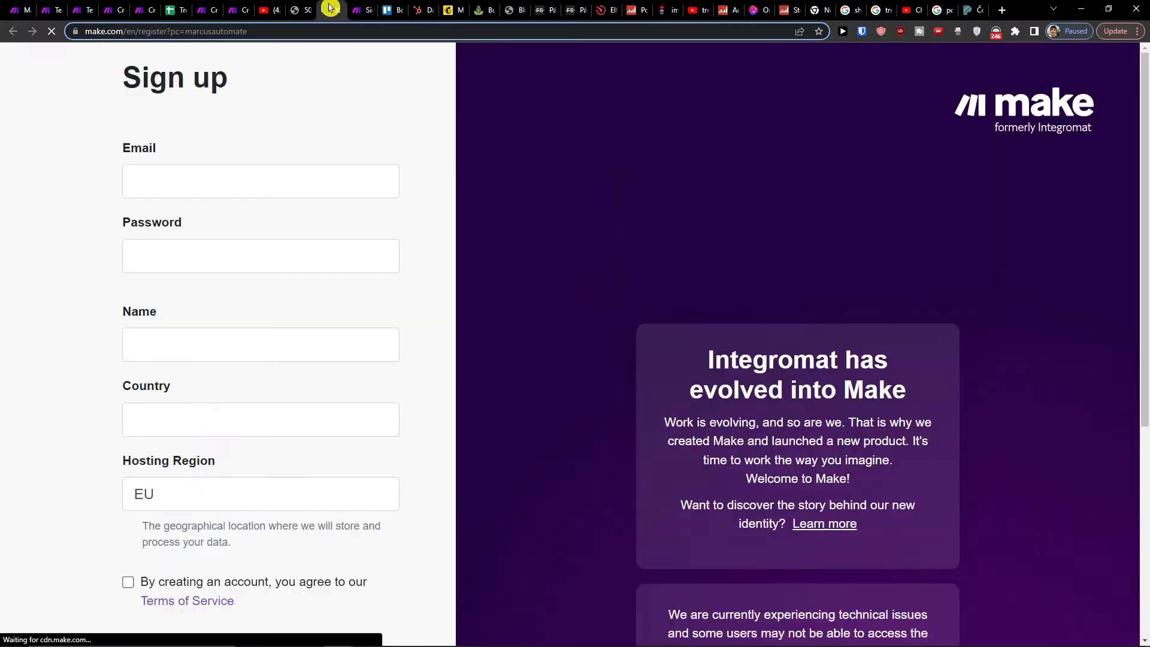
pyautogui.scroll(-3, 316, 129)
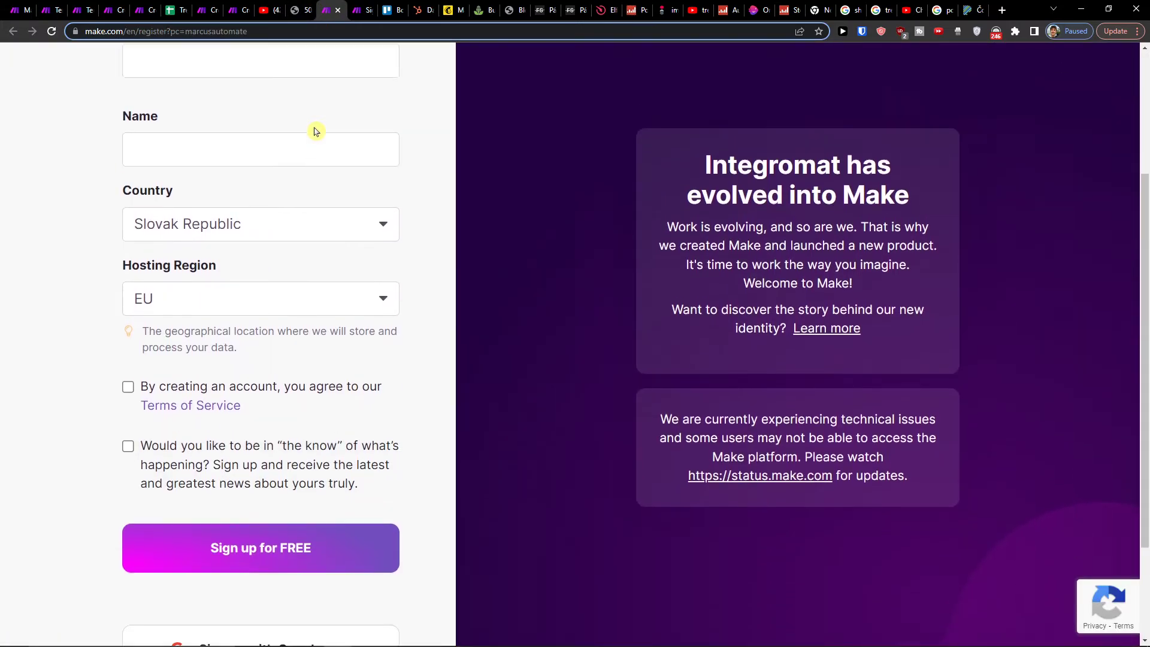
pyautogui.scroll(3, 316, 131)
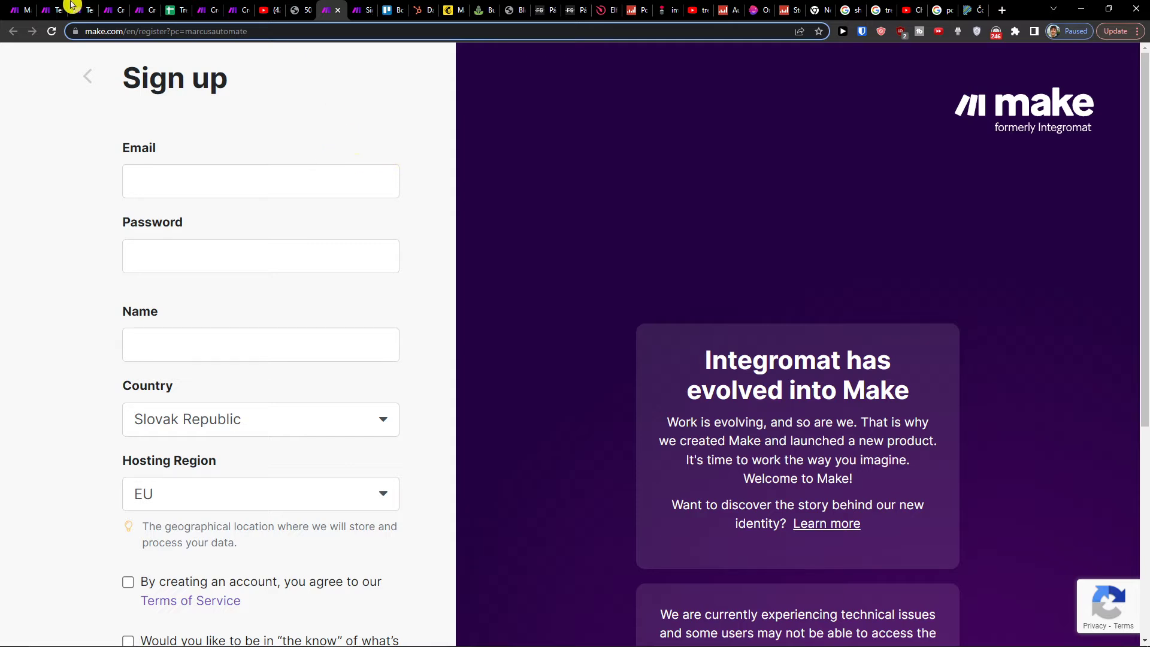
pyautogui.click(43, 8)
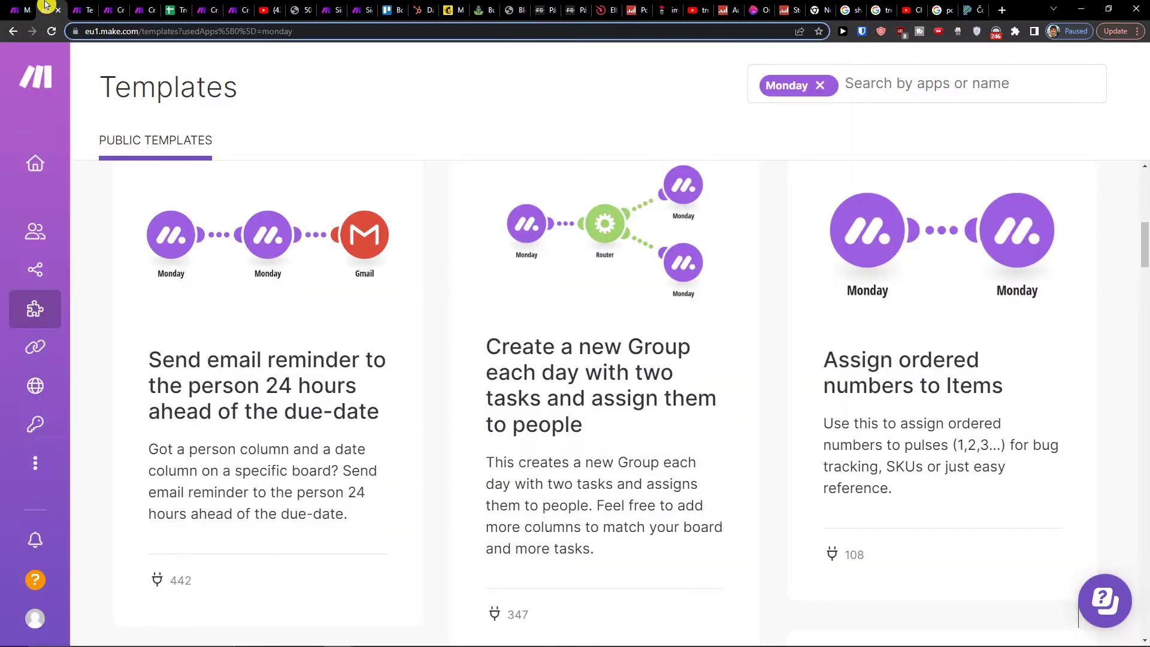
# Step: Reload the Aw Snap tab, close the 404 tab, and go to Scenarios, then Templates
pyautogui.click(33, 9)
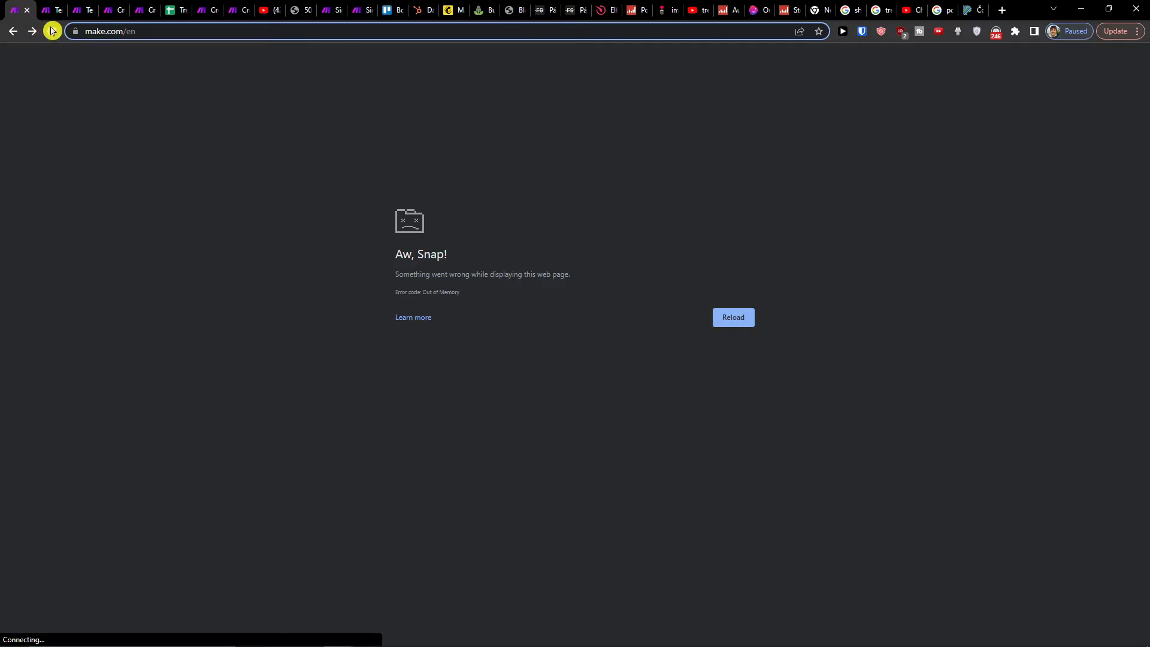
pyautogui.click(52, 31)
pyautogui.click(53, 11)
pyautogui.click(31, 11)
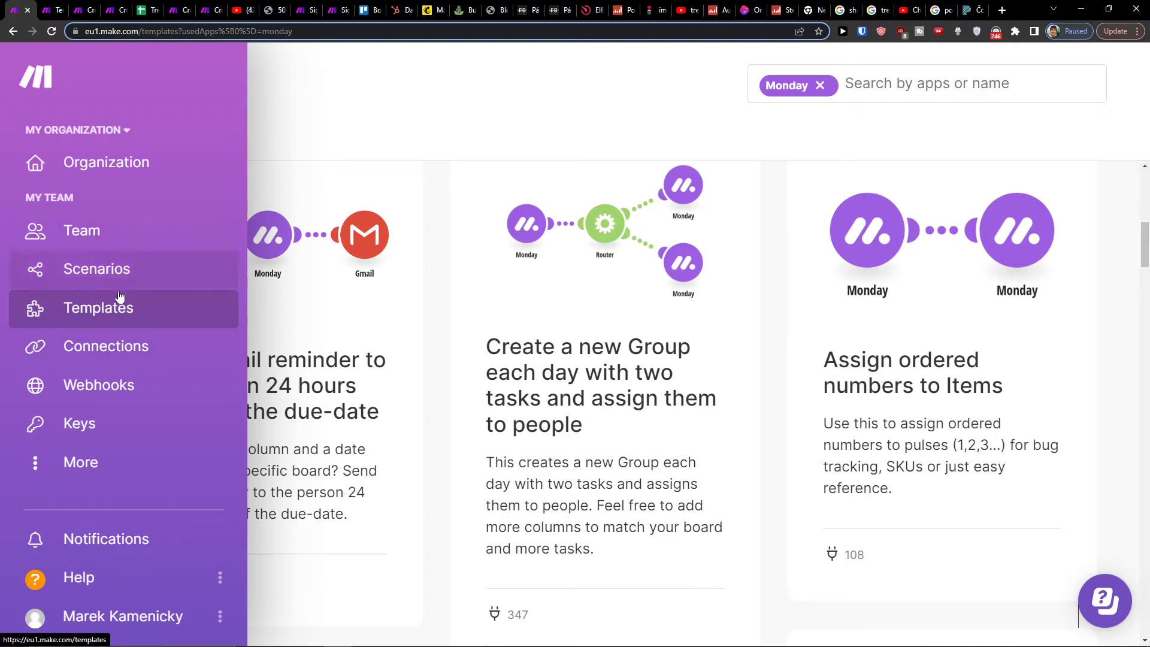
pyautogui.click(120, 286)
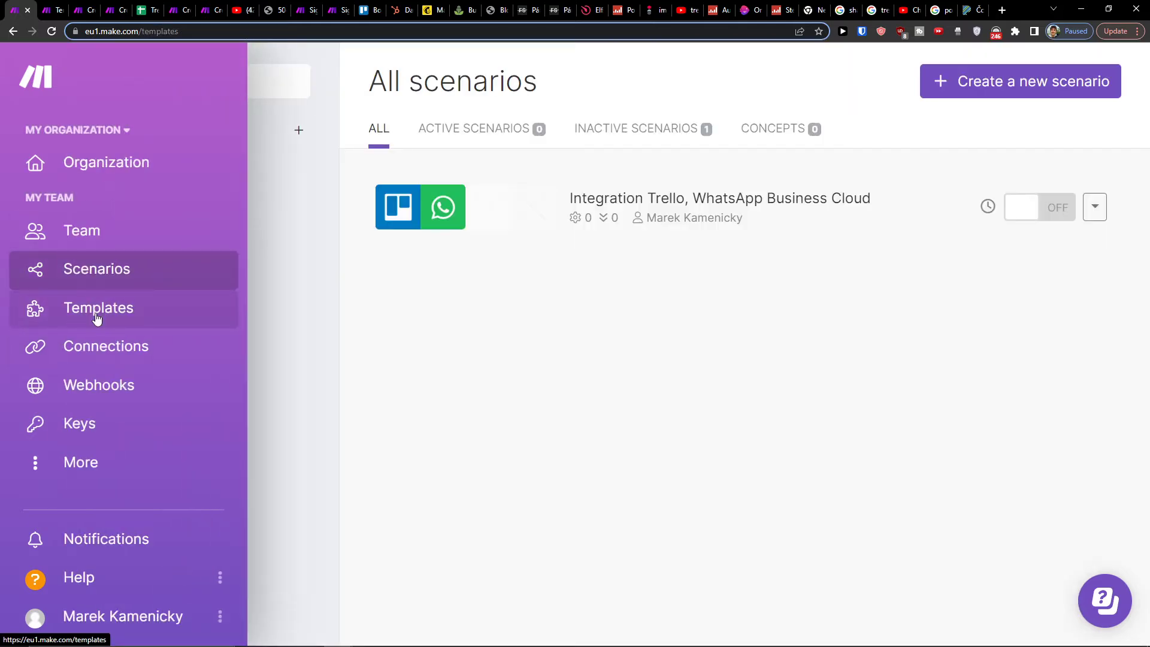
pyautogui.click(791, 81)
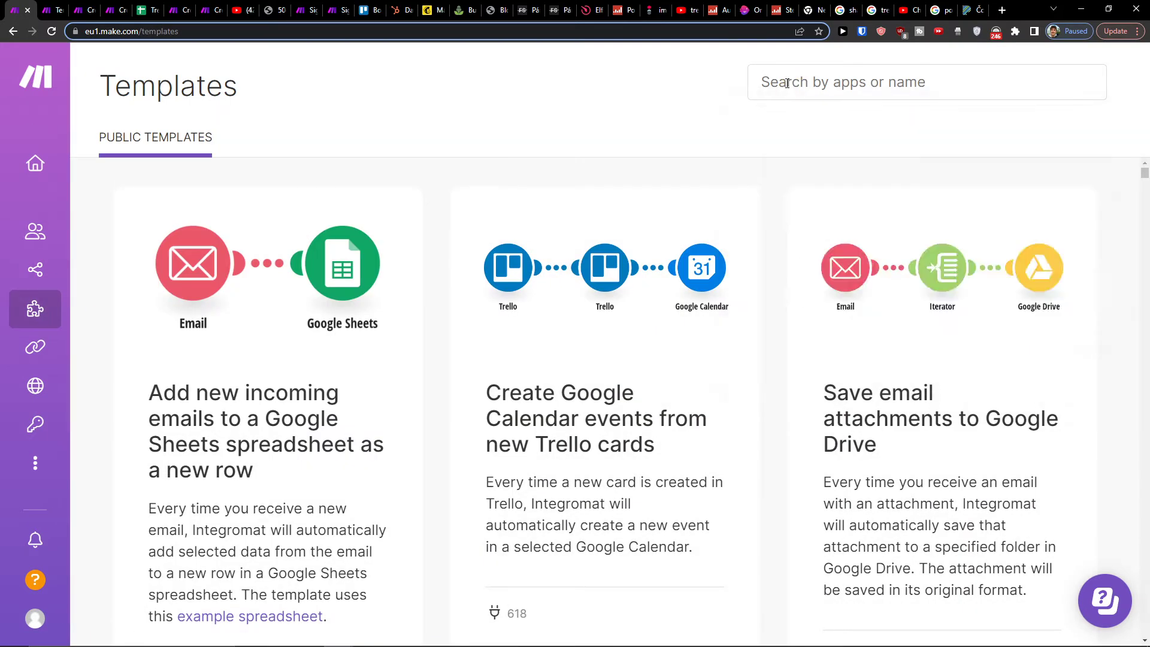
# Step: Add Trello and Telegram Bot as app filters on the public templates list
pyautogui.click(783, 82)
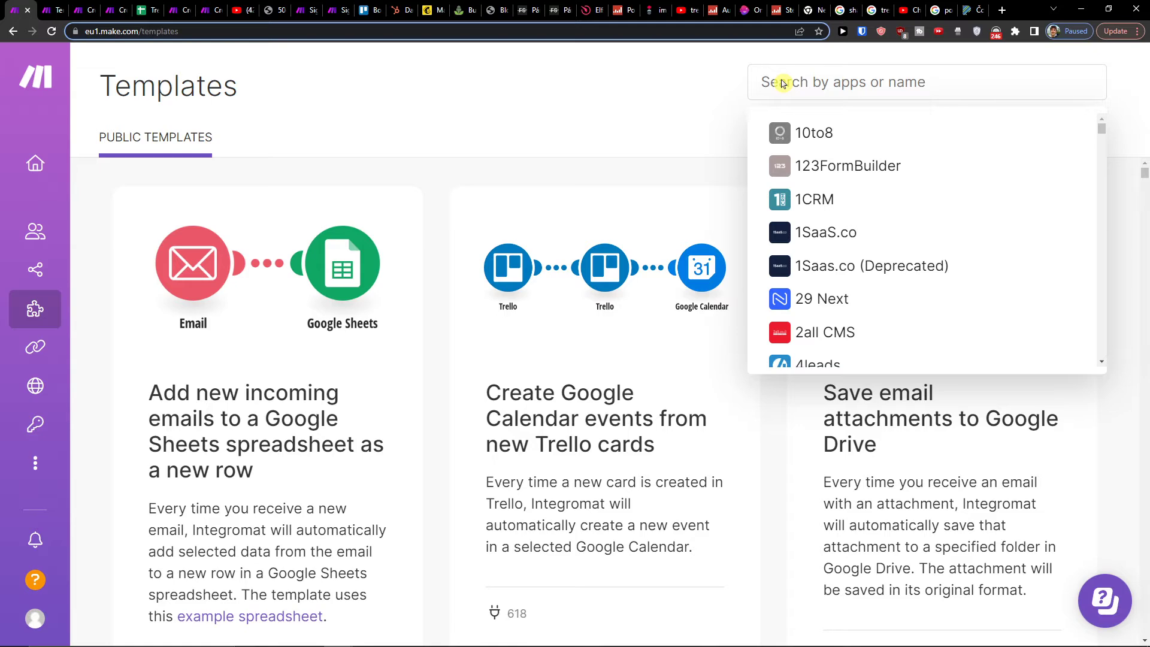
pyautogui.write('trell')
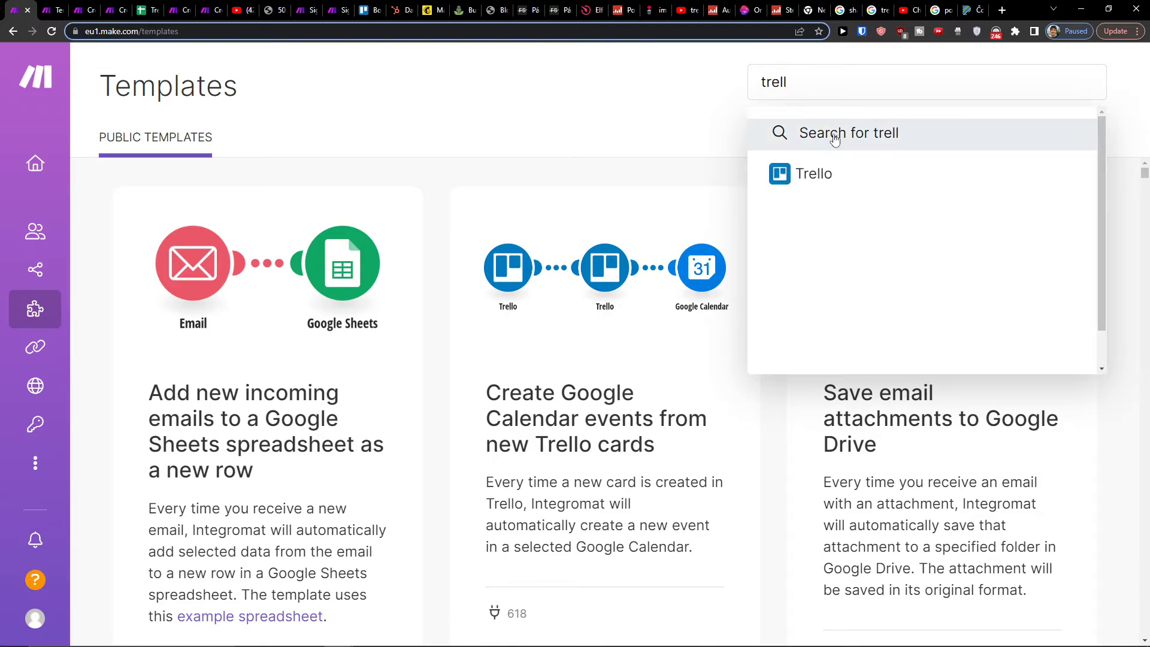
pyautogui.click(833, 167)
pyautogui.click(883, 85)
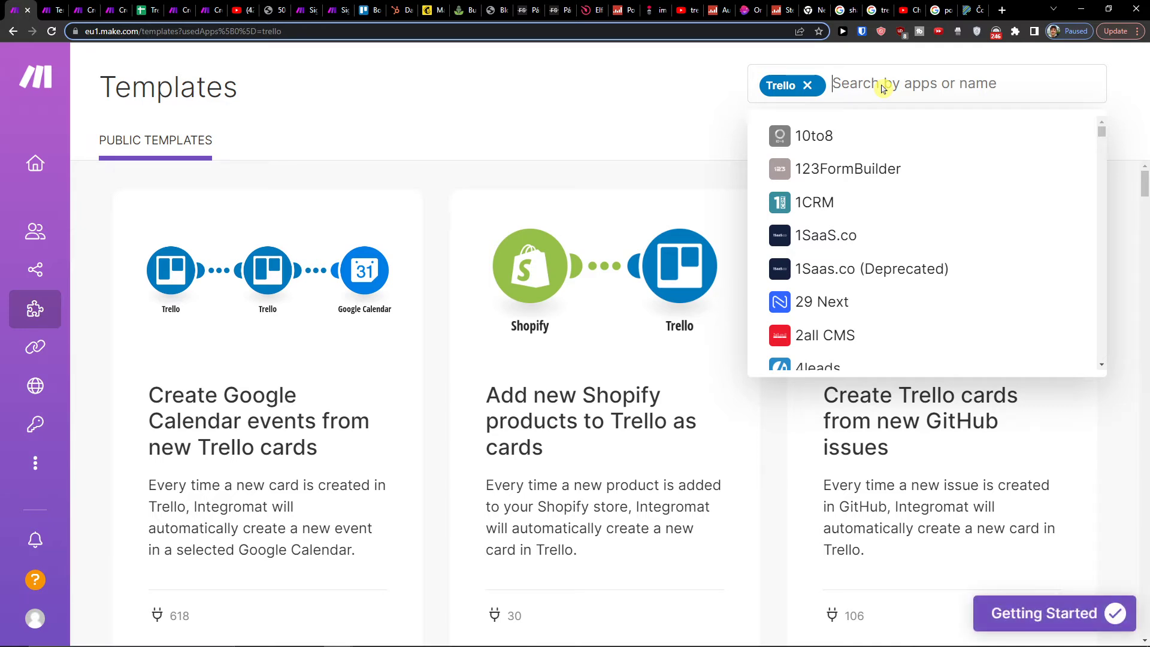
pyautogui.write('tek')
pyautogui.press('BackSpace')
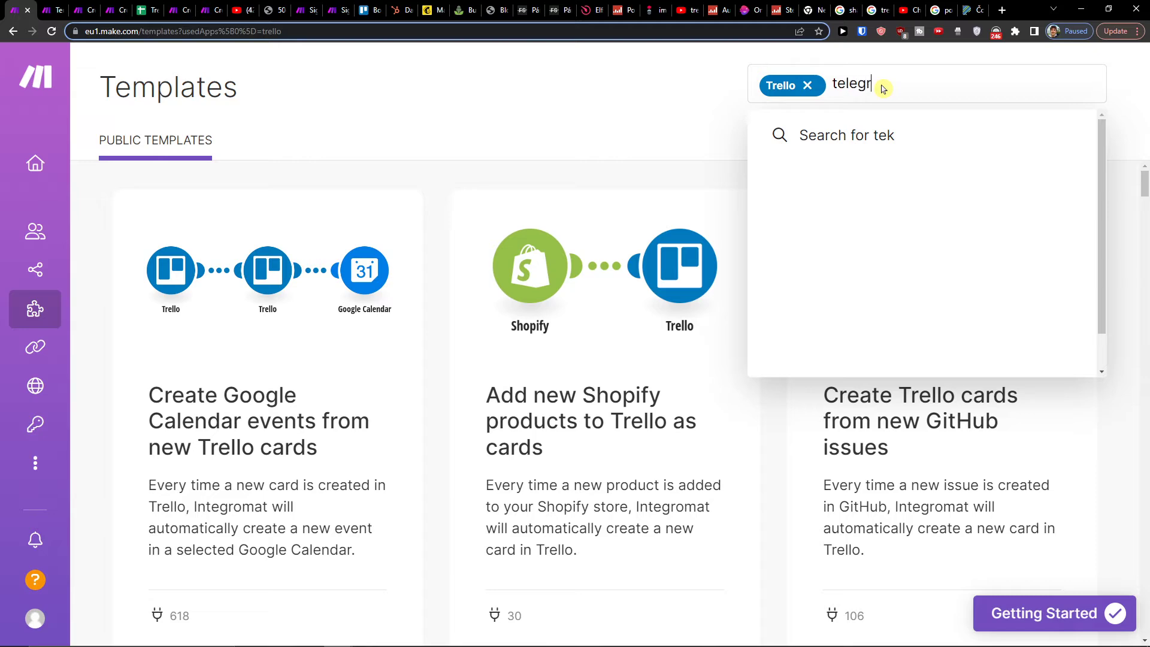
pyautogui.click(873, 177)
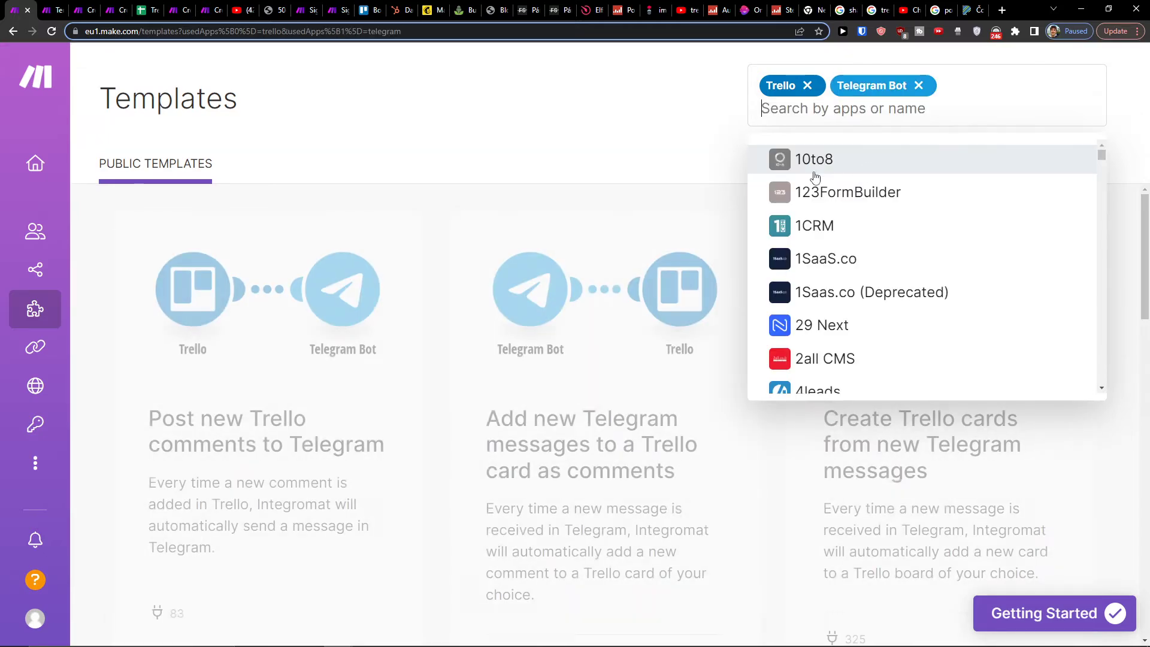
pyautogui.click(449, 155)
pyautogui.scroll(-2, 437, 264)
pyautogui.scroll(-2, 441, 264)
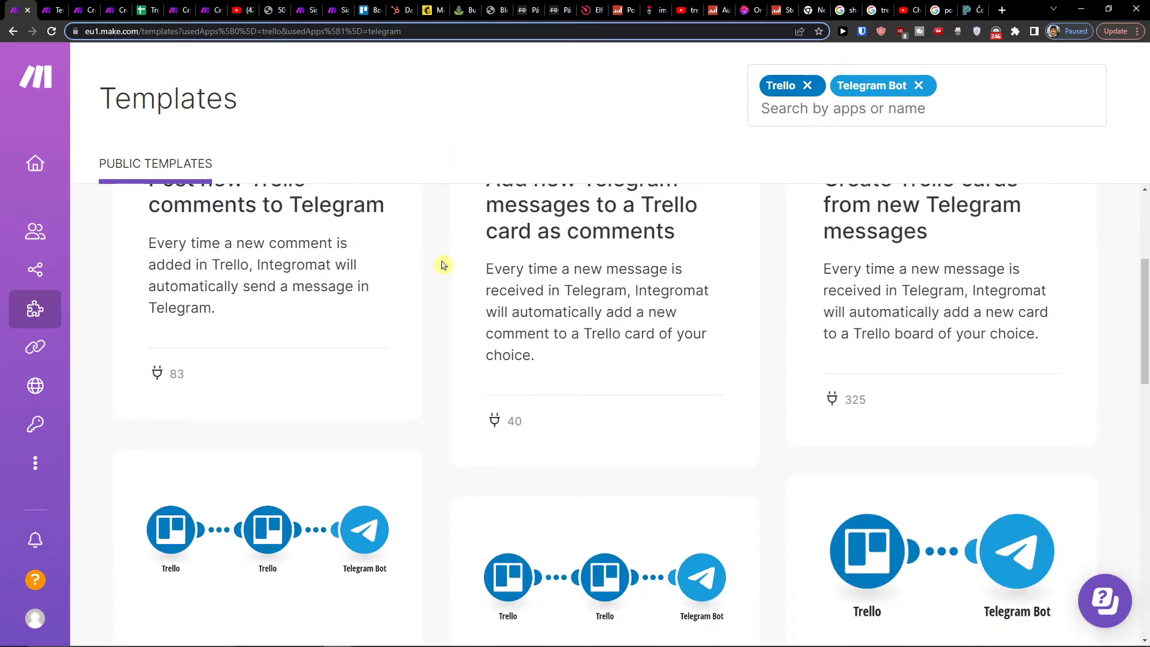
pyautogui.scroll(-3, 441, 261)
pyautogui.scroll(-4, 446, 262)
pyautogui.scroll(-1, 446, 264)
pyautogui.scroll(3, 446, 263)
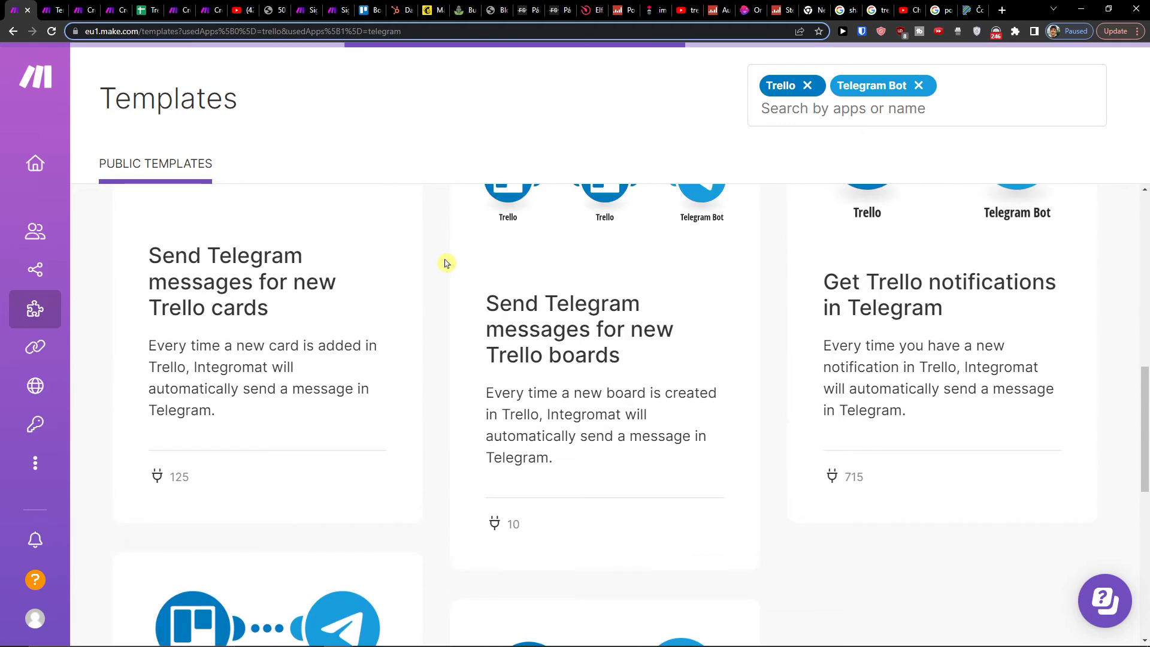
pyautogui.scroll(1, 446, 263)
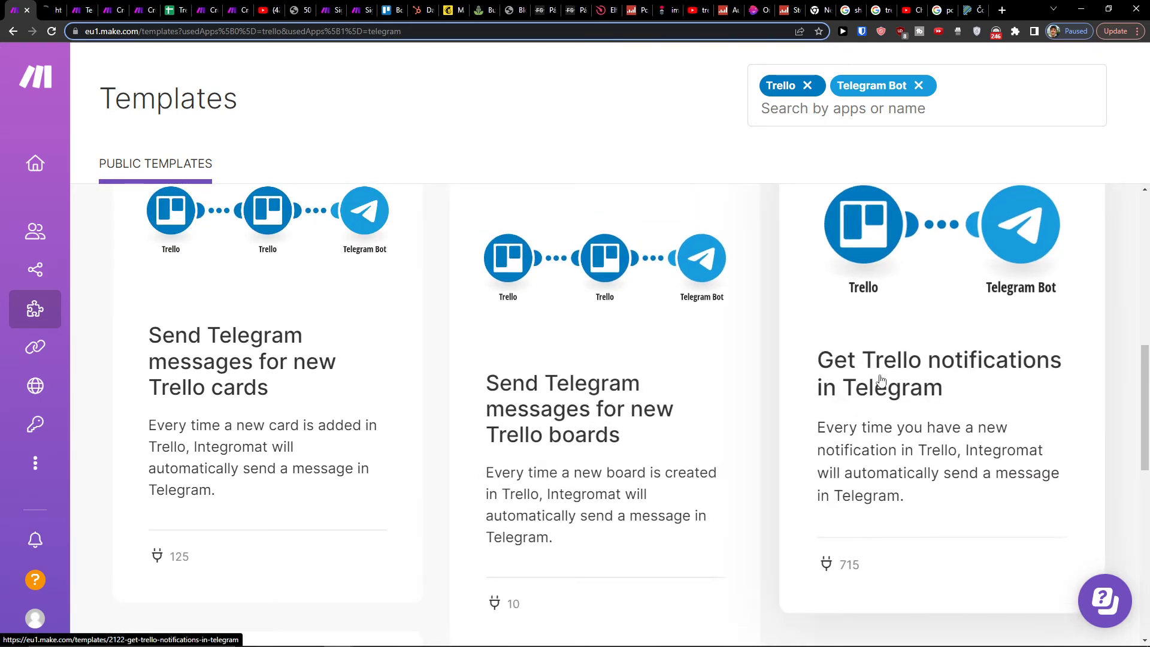
pyautogui.scroll(-5, 879, 381)
pyautogui.scroll(1, 888, 322)
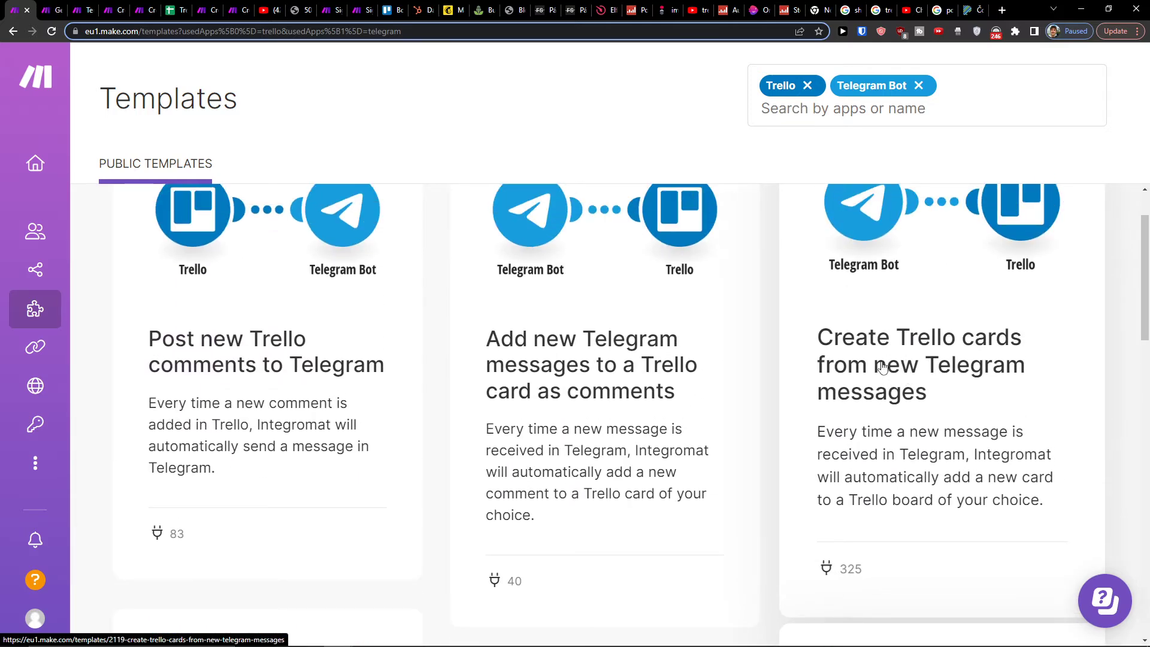
# Step: Start a new scenario from the 'Create Trello cards from new Telegram messages' template
pyautogui.click(53, 9)
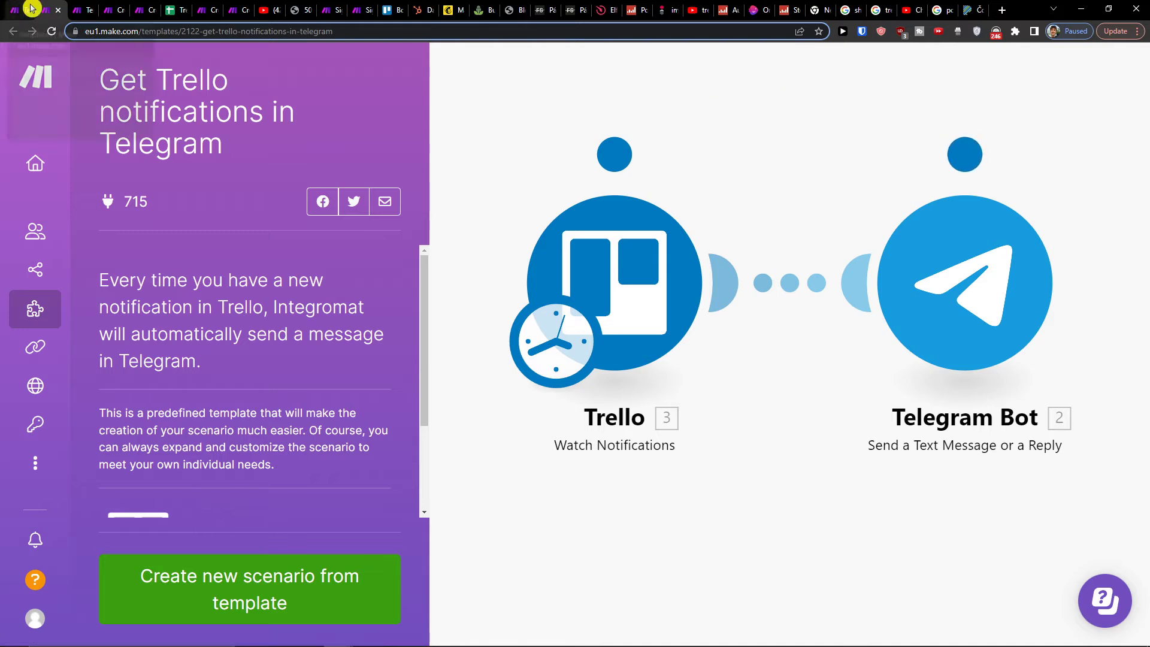
pyautogui.click(18, 10)
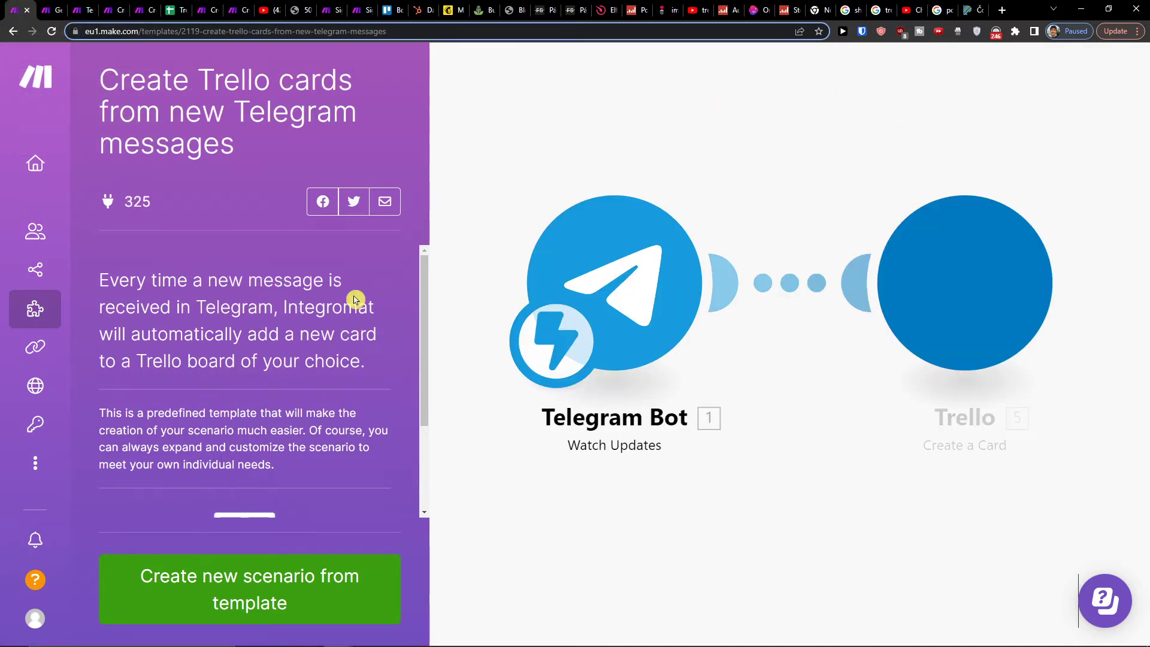
pyautogui.scroll(-3, 372, 486)
pyautogui.scroll(2, 353, 496)
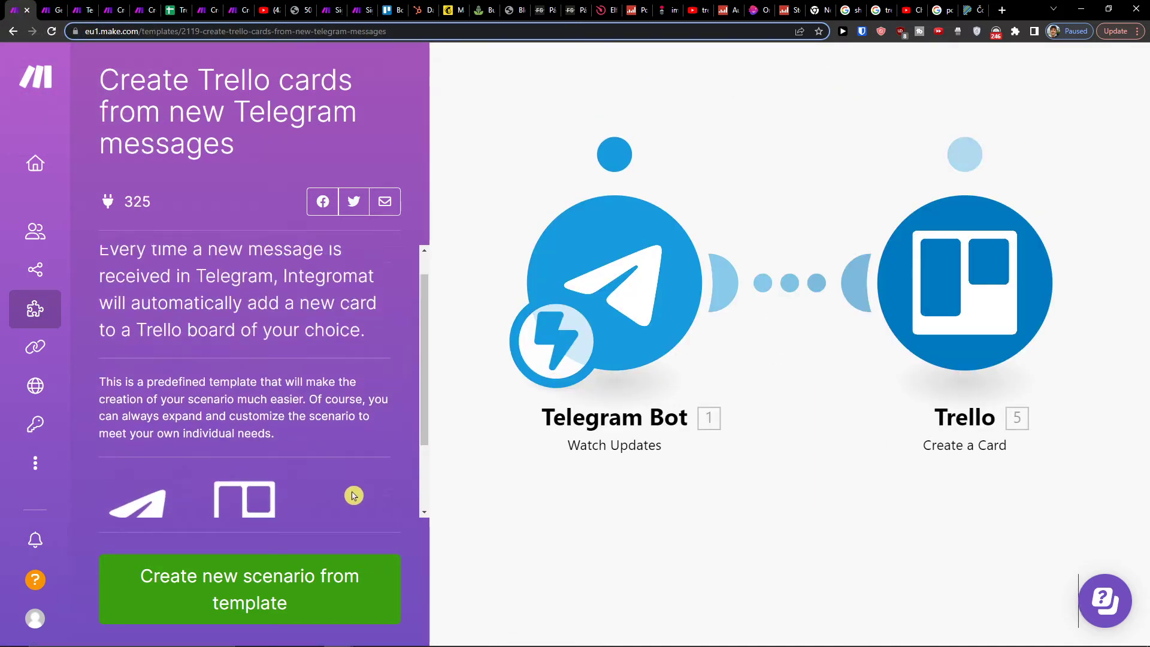
pyautogui.scroll(1, 353, 495)
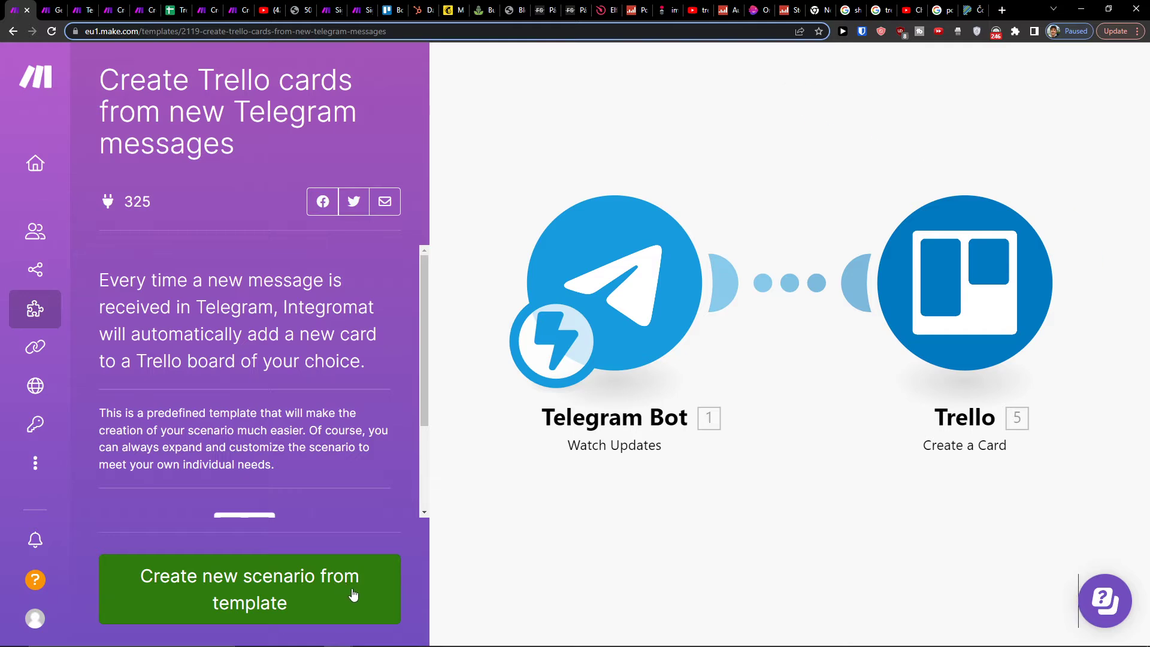
pyautogui.click(353, 594)
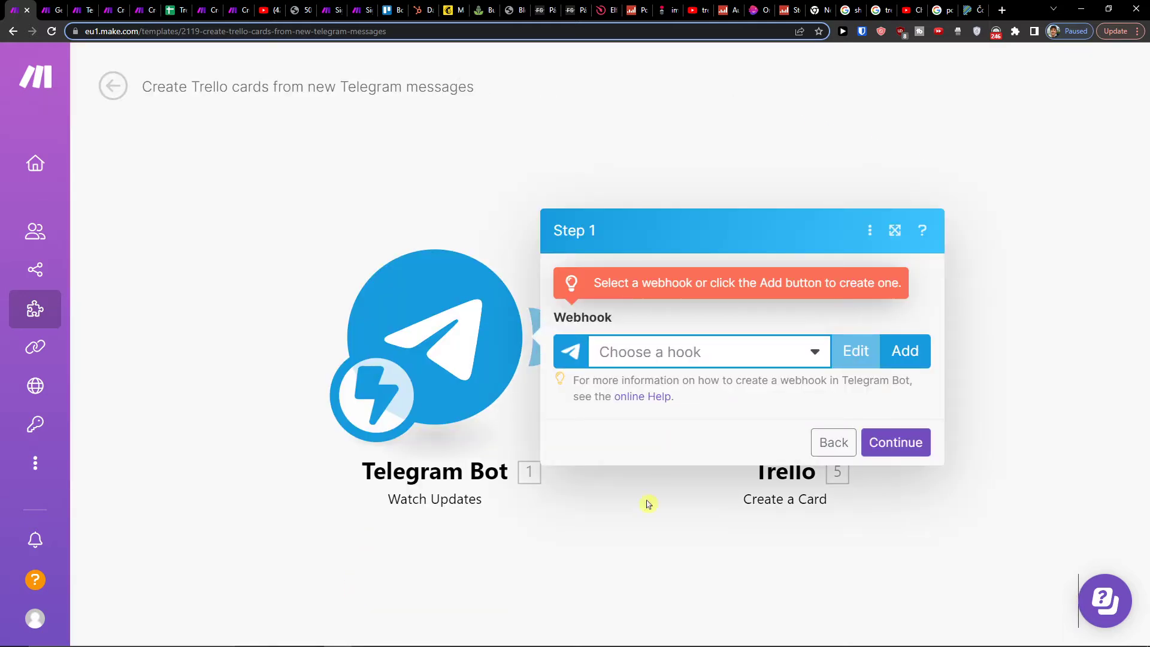
pyautogui.moveTo(692, 351)
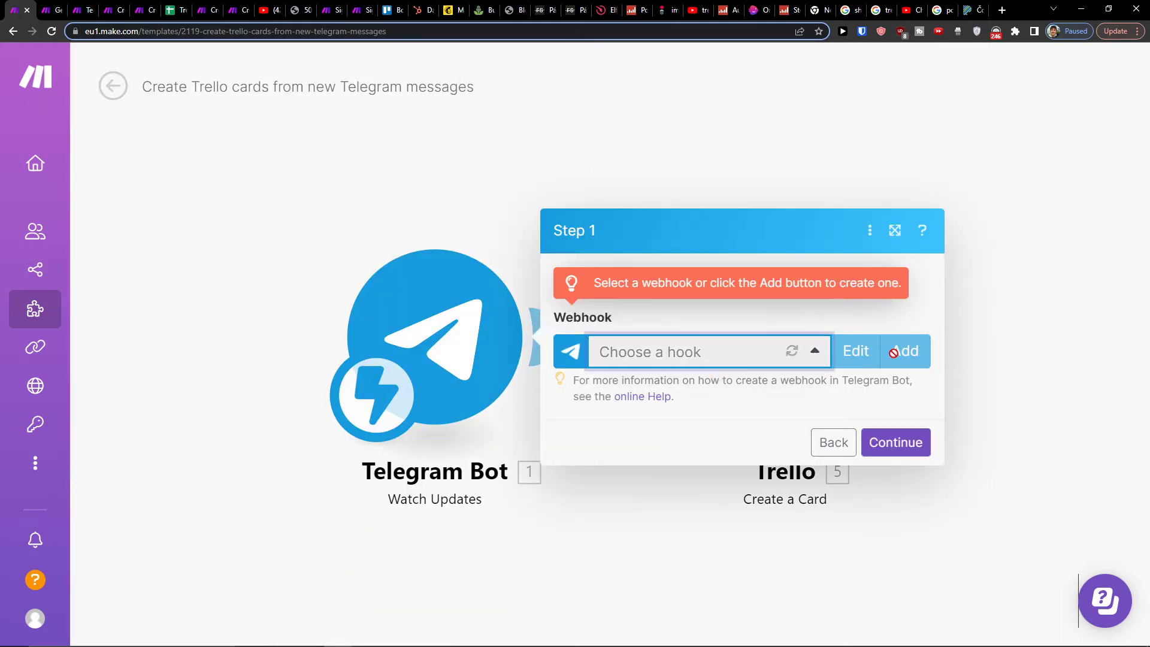
pyautogui.click(883, 352)
pyautogui.click(822, 396)
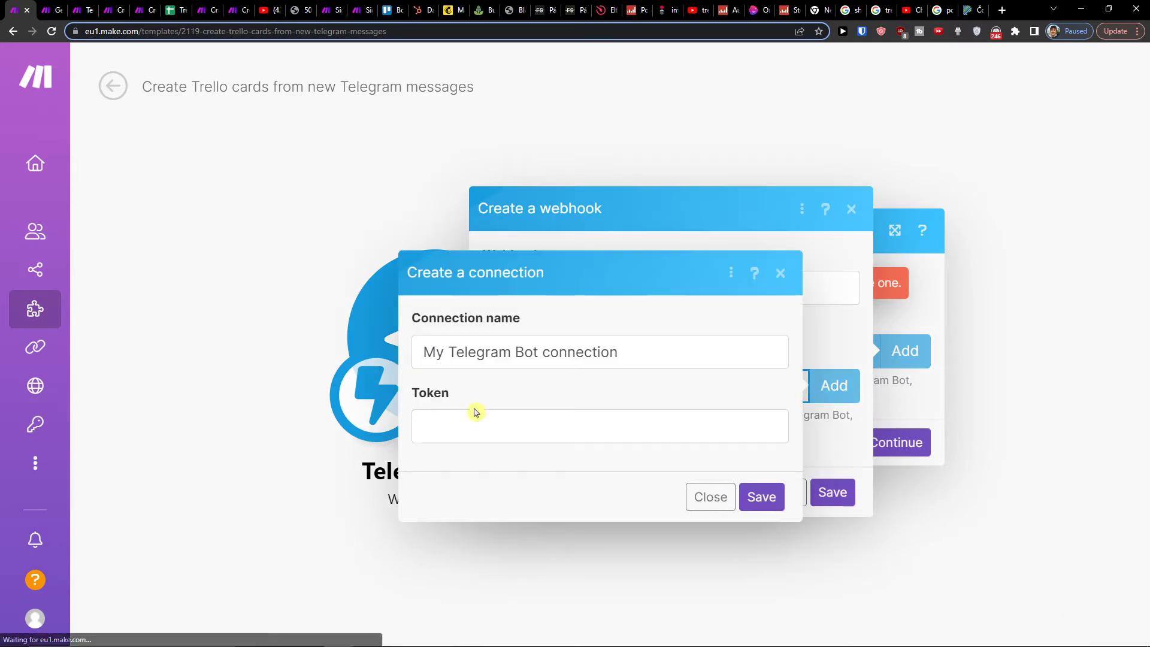
pyautogui.click(781, 274)
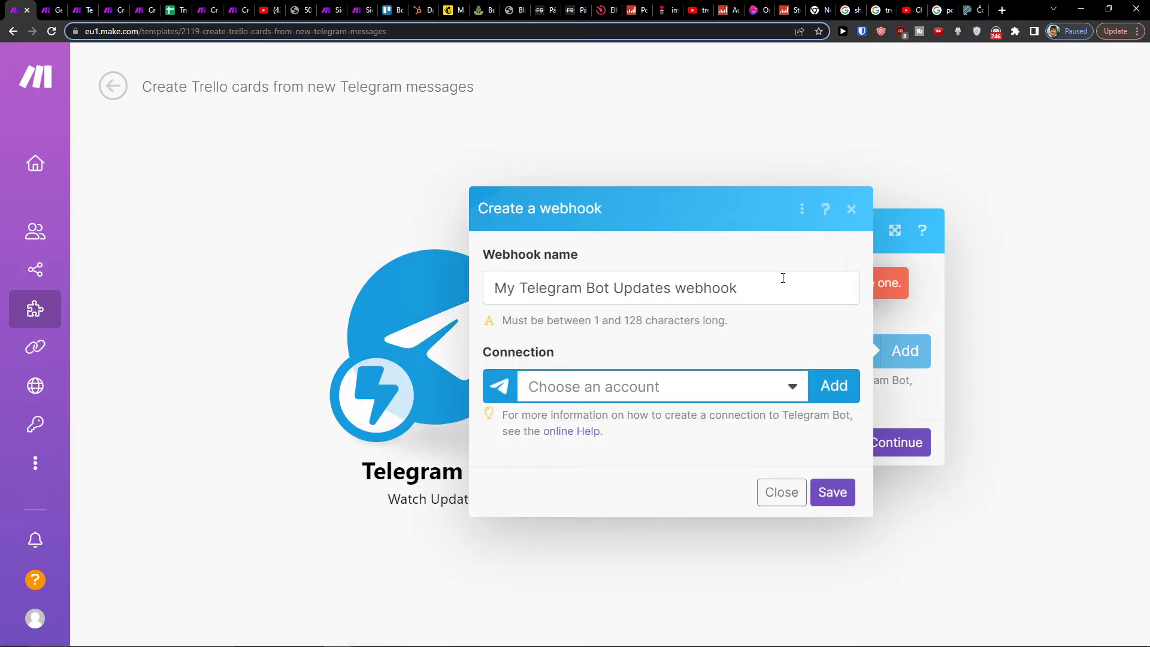
pyautogui.click(850, 210)
pyautogui.click(832, 471)
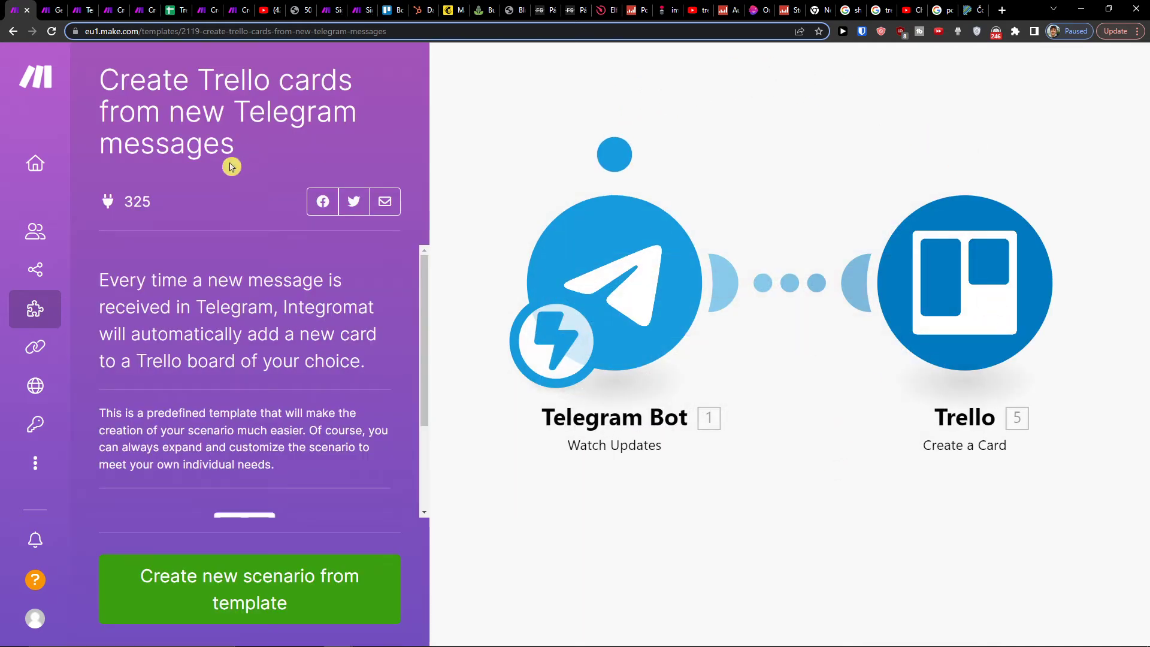
pyautogui.moveTo(35, 270)
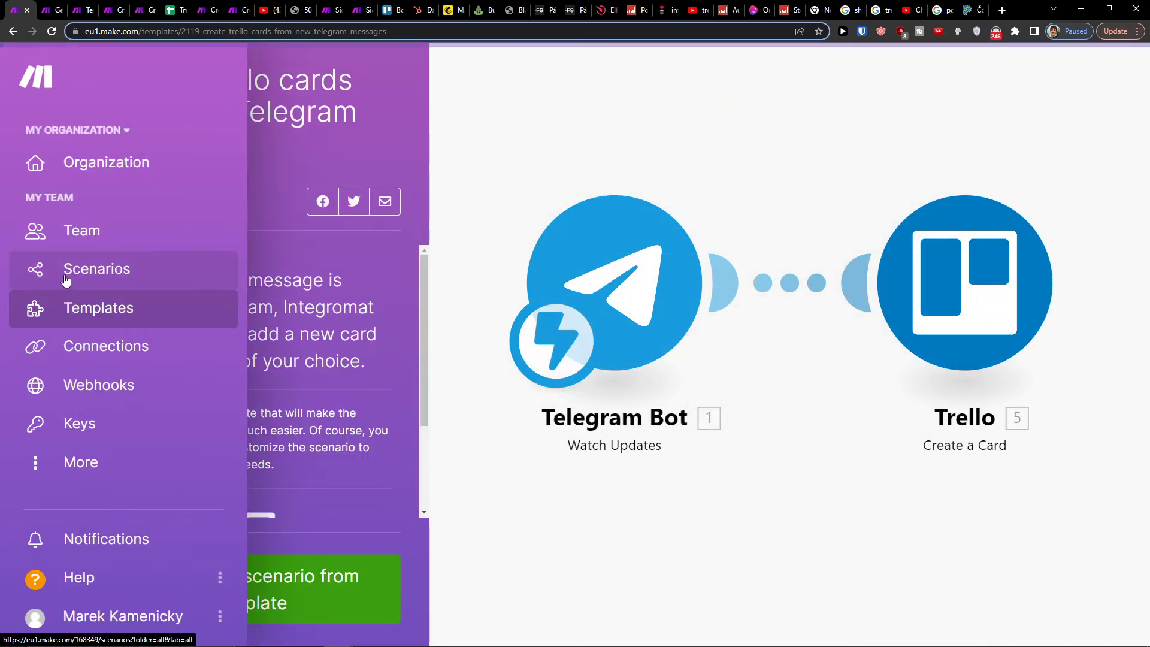
# Step: Open the Trello–WhatsApp Business Cloud scenario and check its schedule settings without changes
pyautogui.click(64, 281)
pyautogui.click(524, 218)
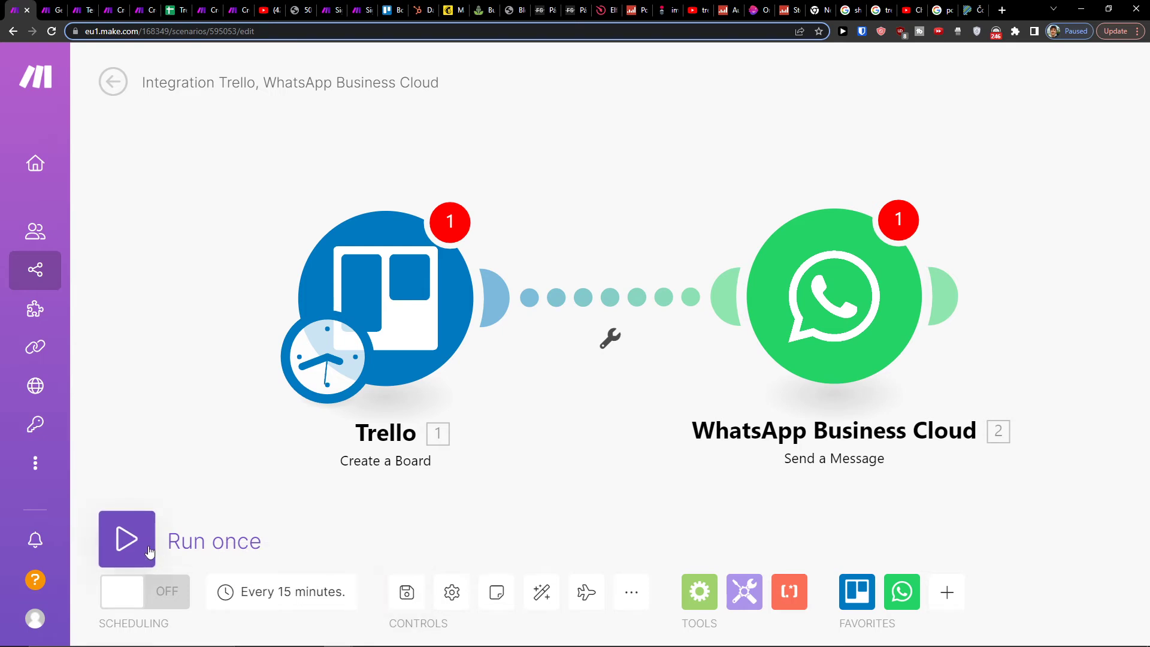
pyautogui.click(270, 589)
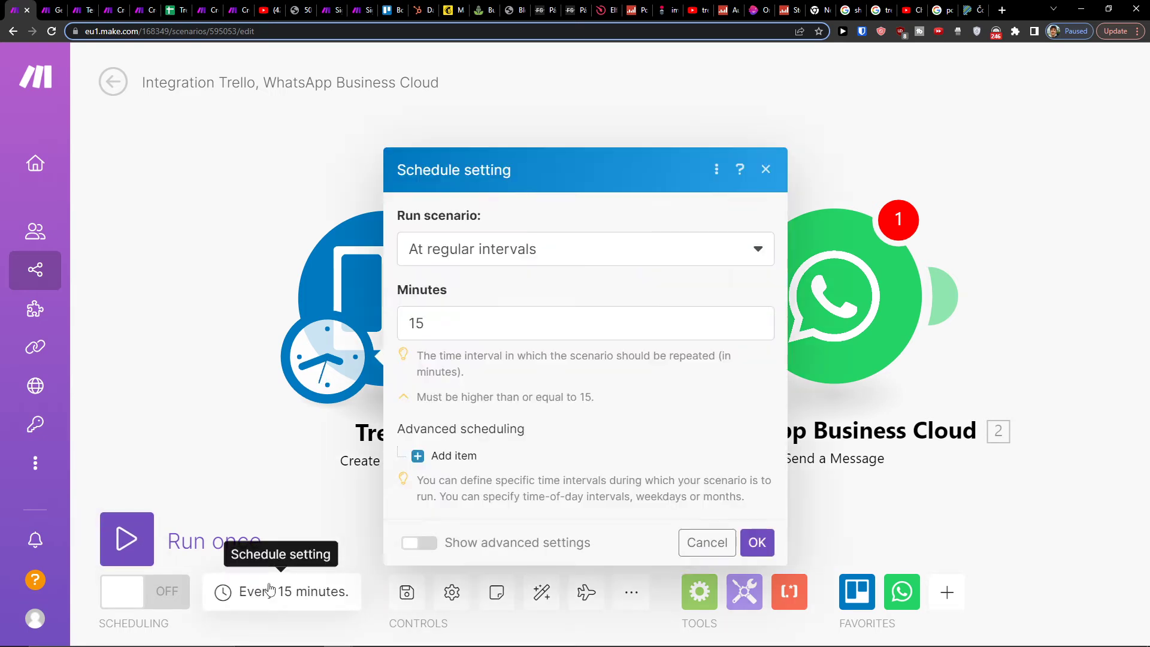
pyautogui.click(271, 589)
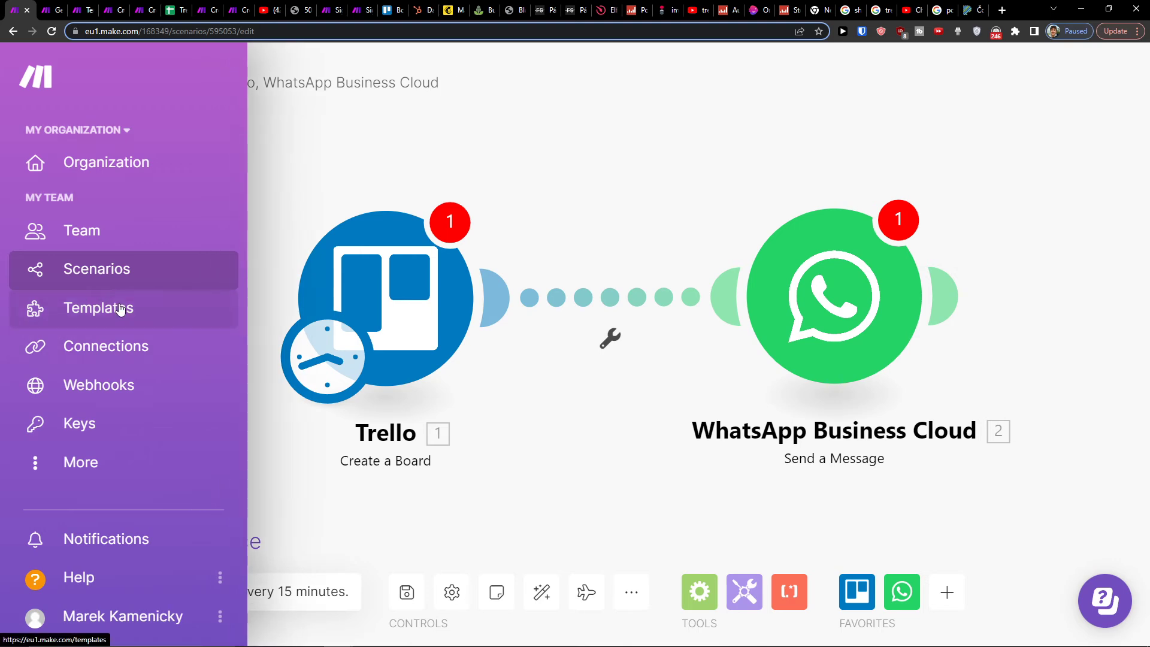
pyautogui.click(121, 309)
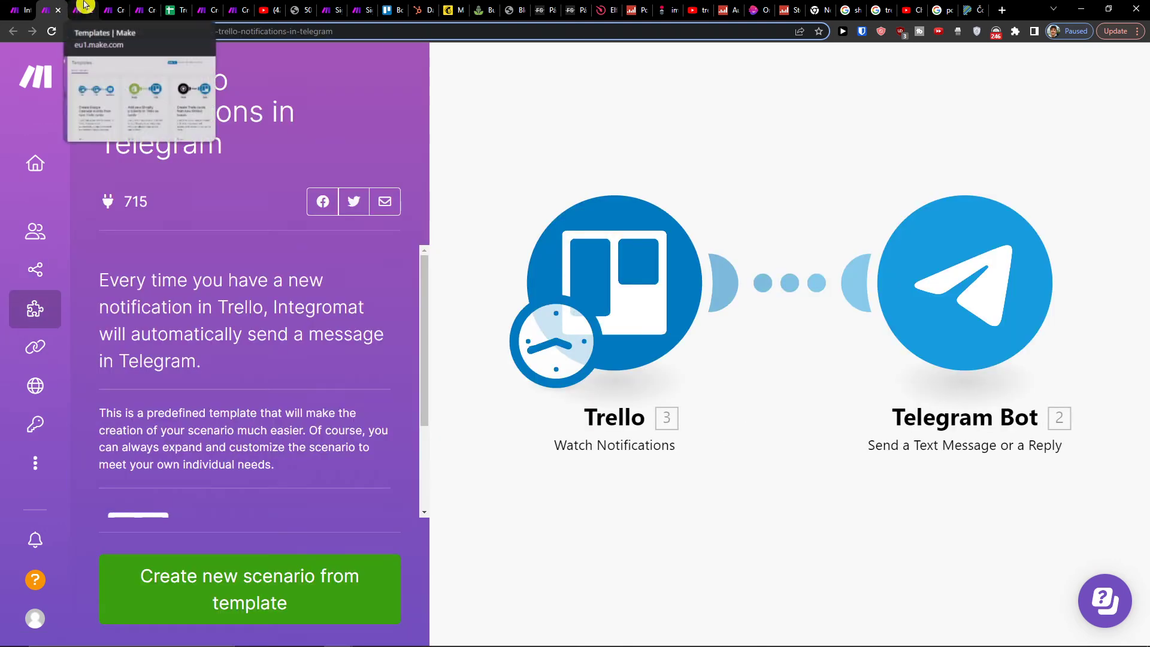
pyautogui.click(16, 10)
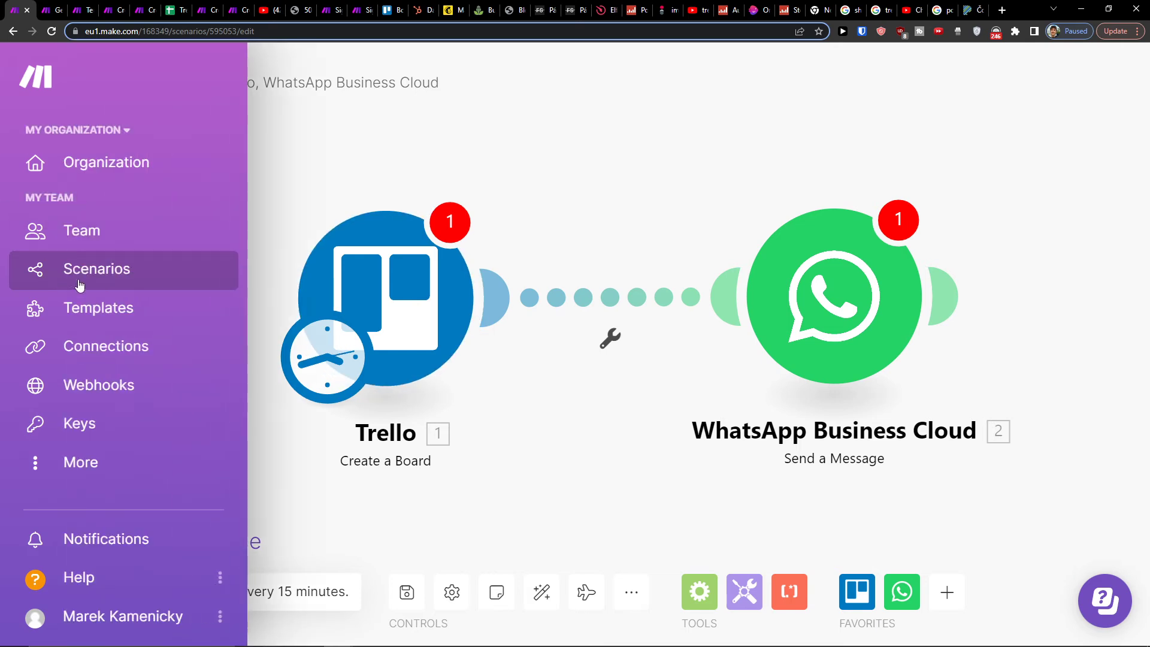
# Step: Close the Telegram-to-Trello card template tab and return to 'Get Trello notifications in Telegram'
pyautogui.click(57, 6)
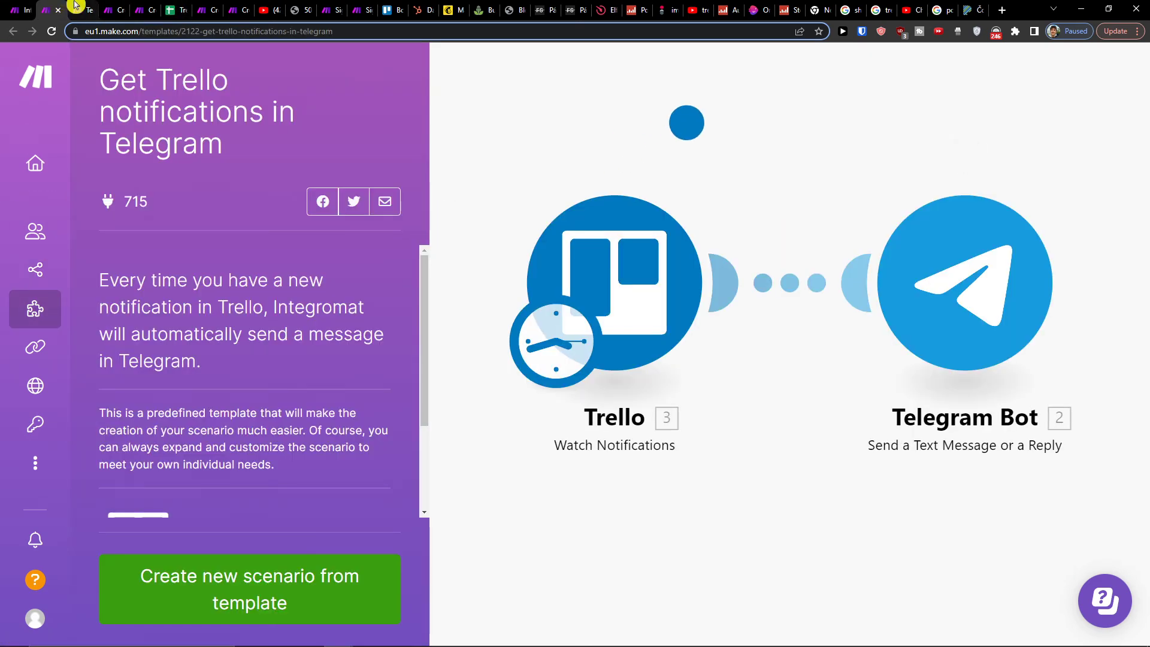
pyautogui.click(81, 7)
pyautogui.click(100, 17)
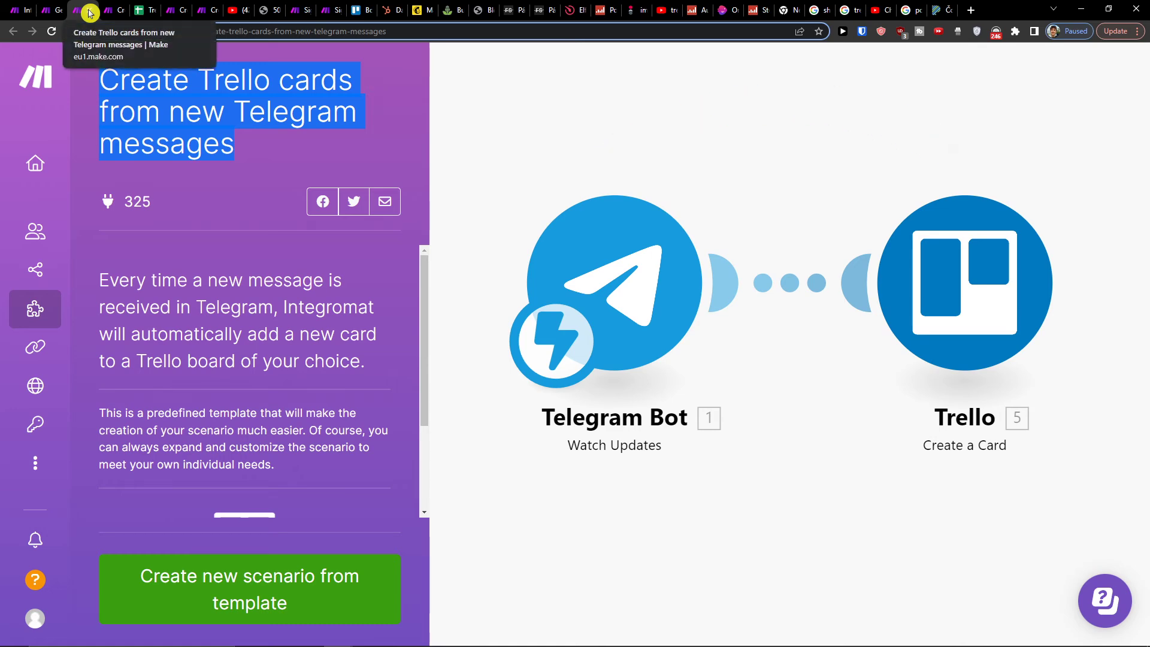
pyautogui.click(91, 13)
pyautogui.click(67, 10)
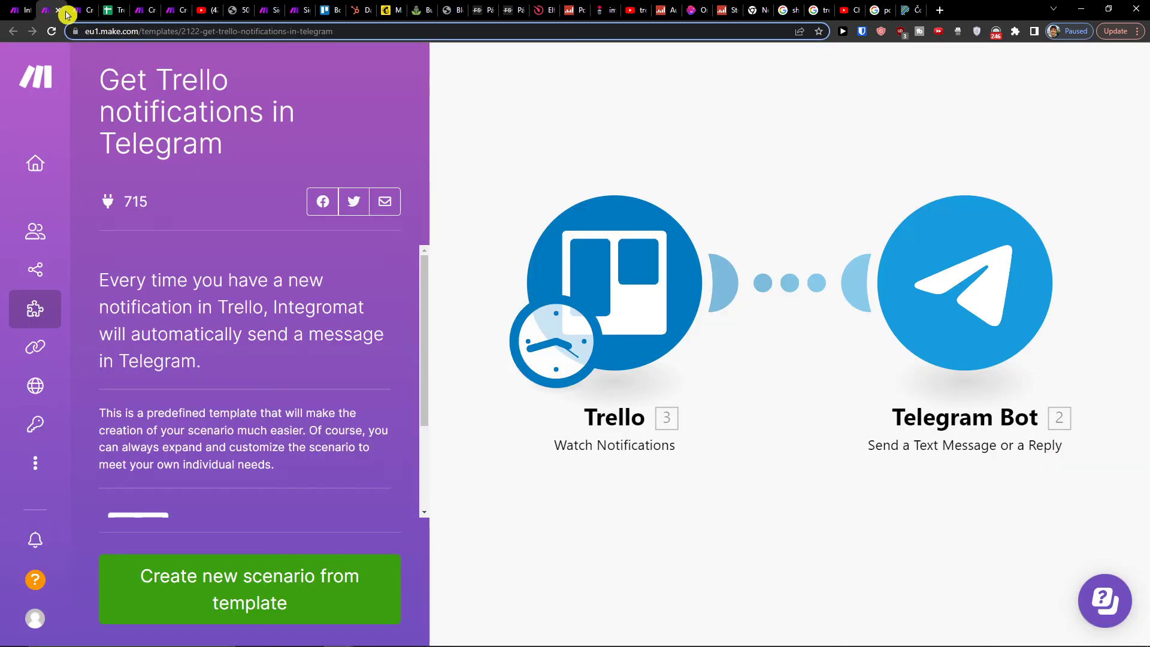